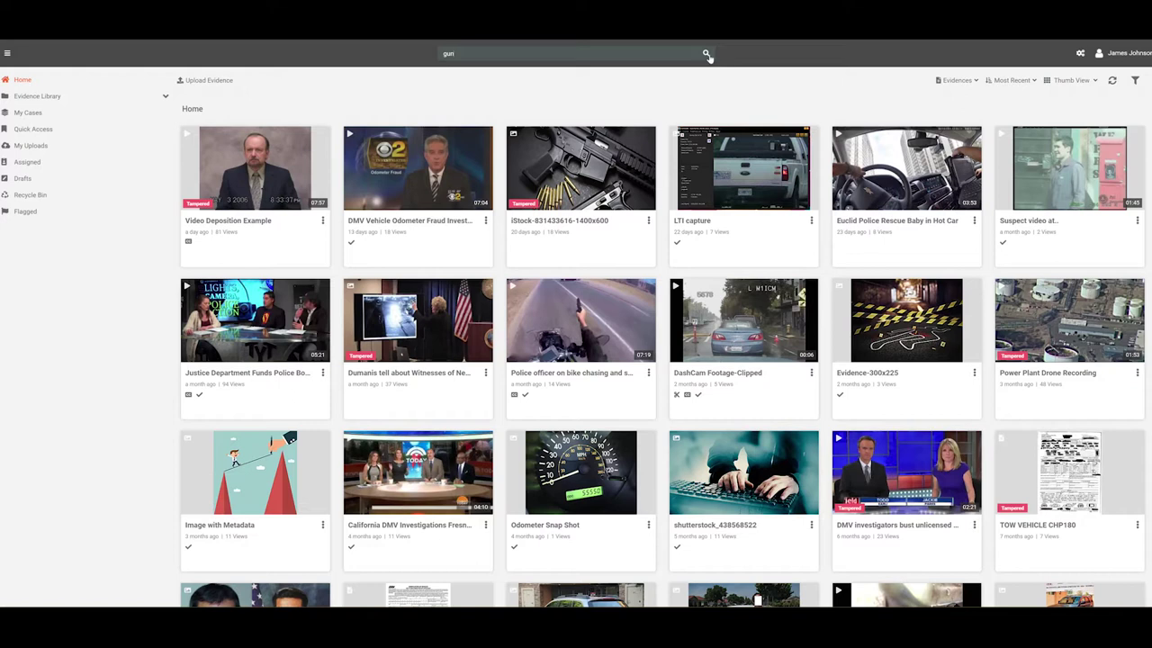
# Step: Run the 'gun' evidence search and open one of the four result videos
pyautogui.click(706, 54)
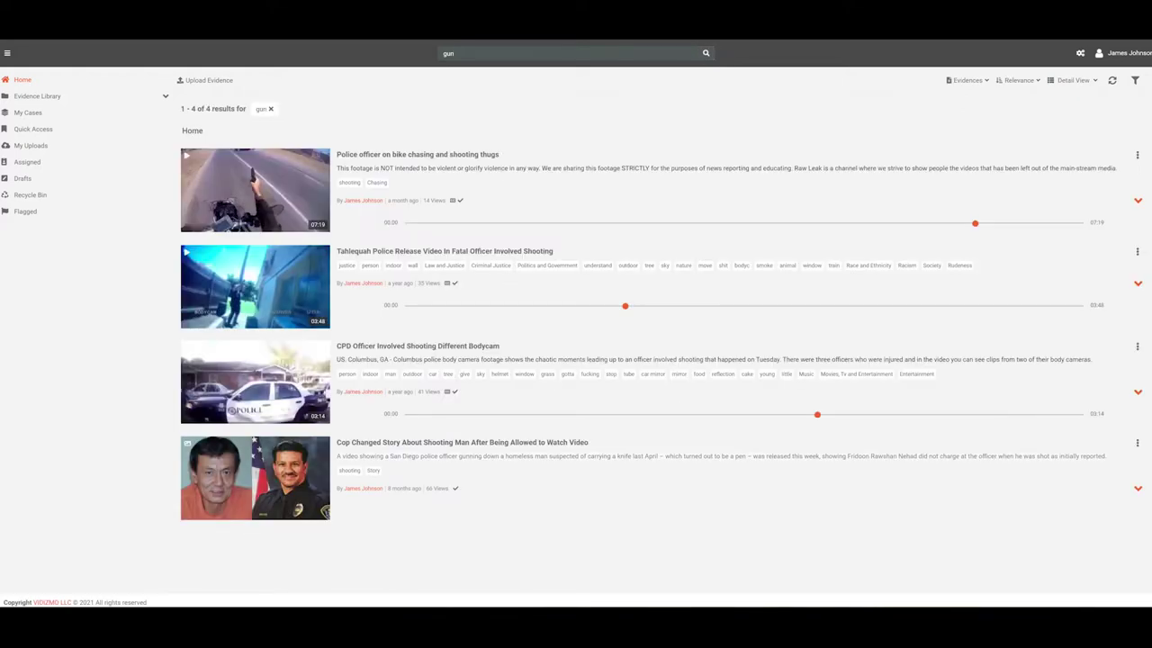
pyautogui.click(626, 307)
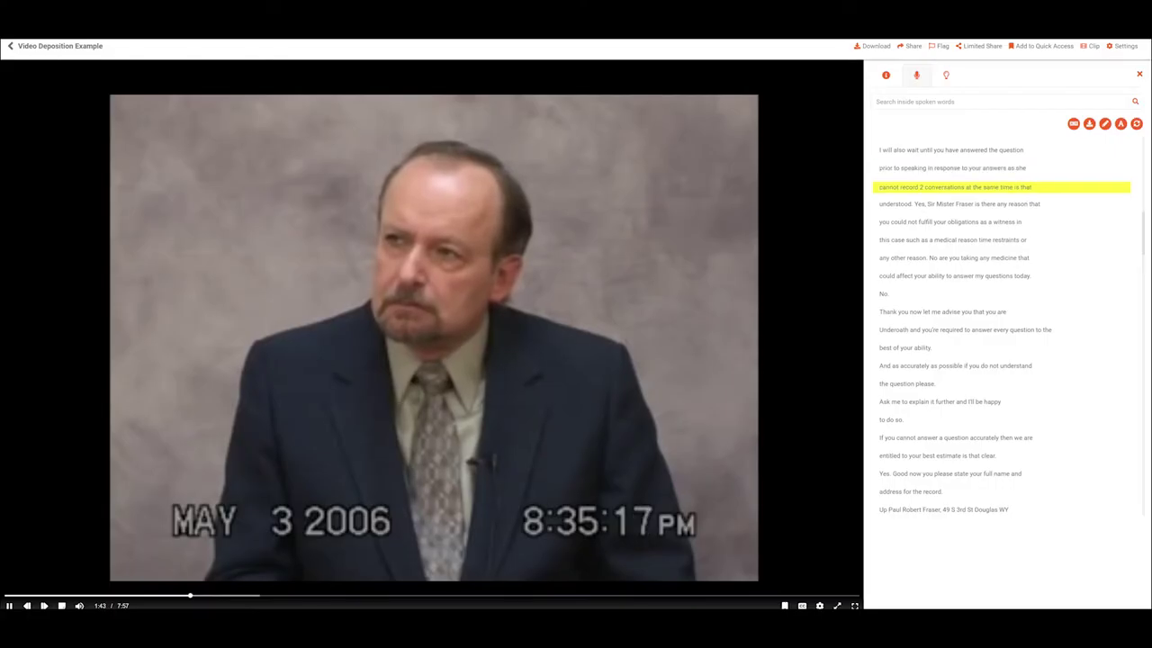
# Step: Seek the deposition video to the obligations line, then to the line advising the witness
pyautogui.click(925, 223)
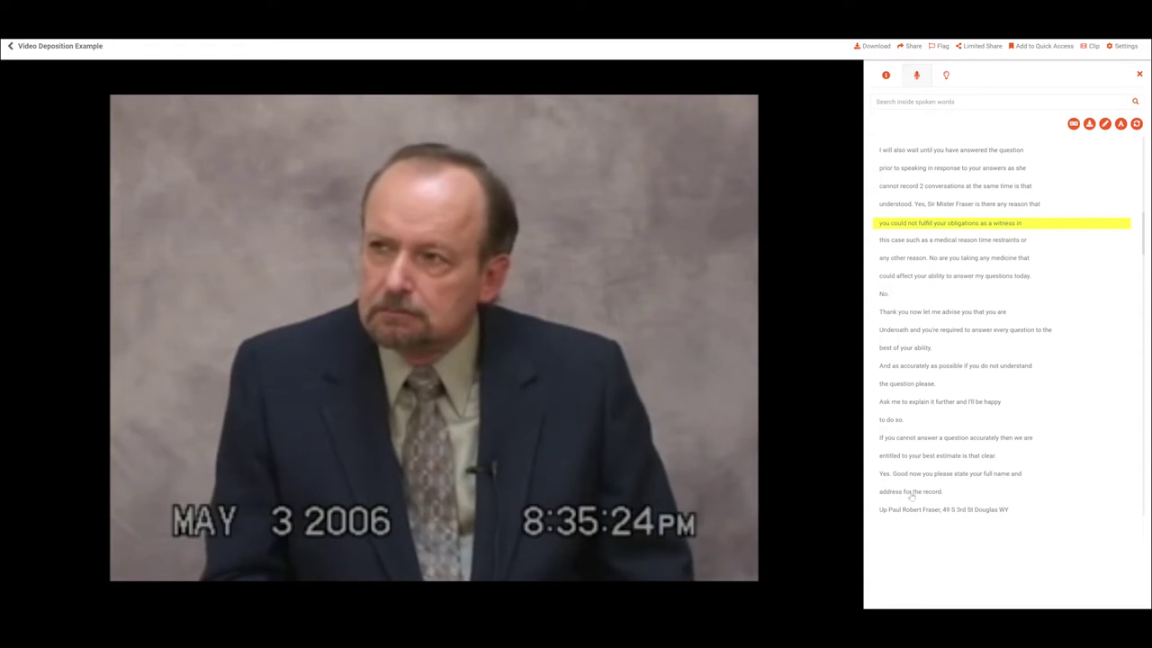
pyautogui.click(909, 313)
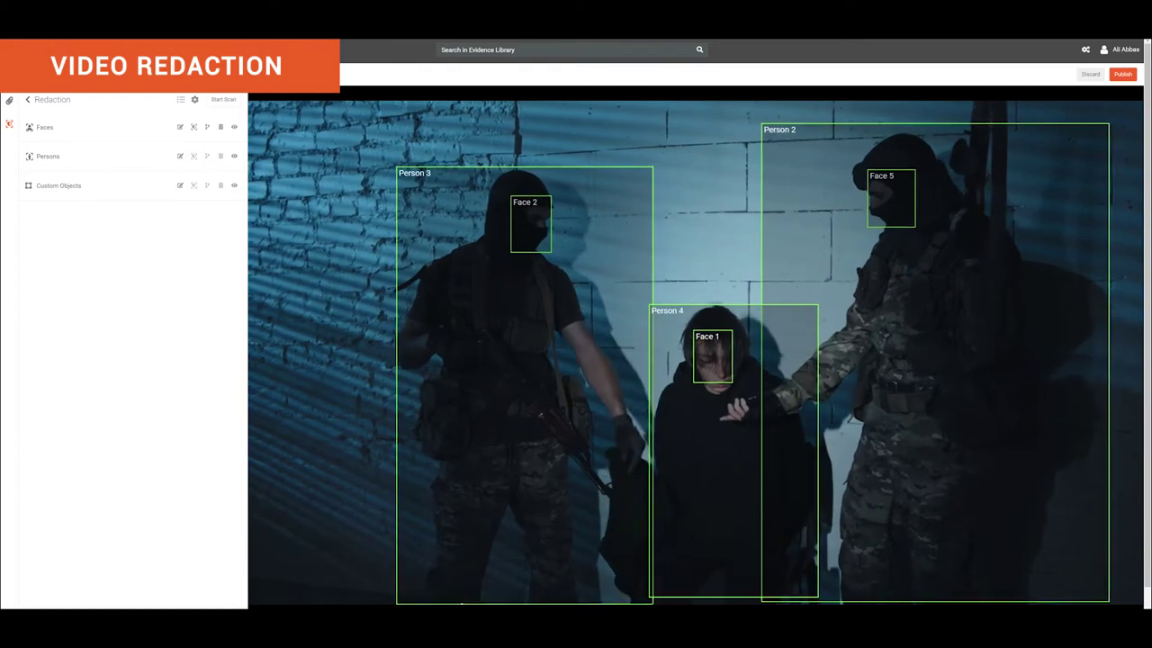
# Step: Pause the redaction video and set up a new detection scan with Face selected
pyautogui.click(494, 601)
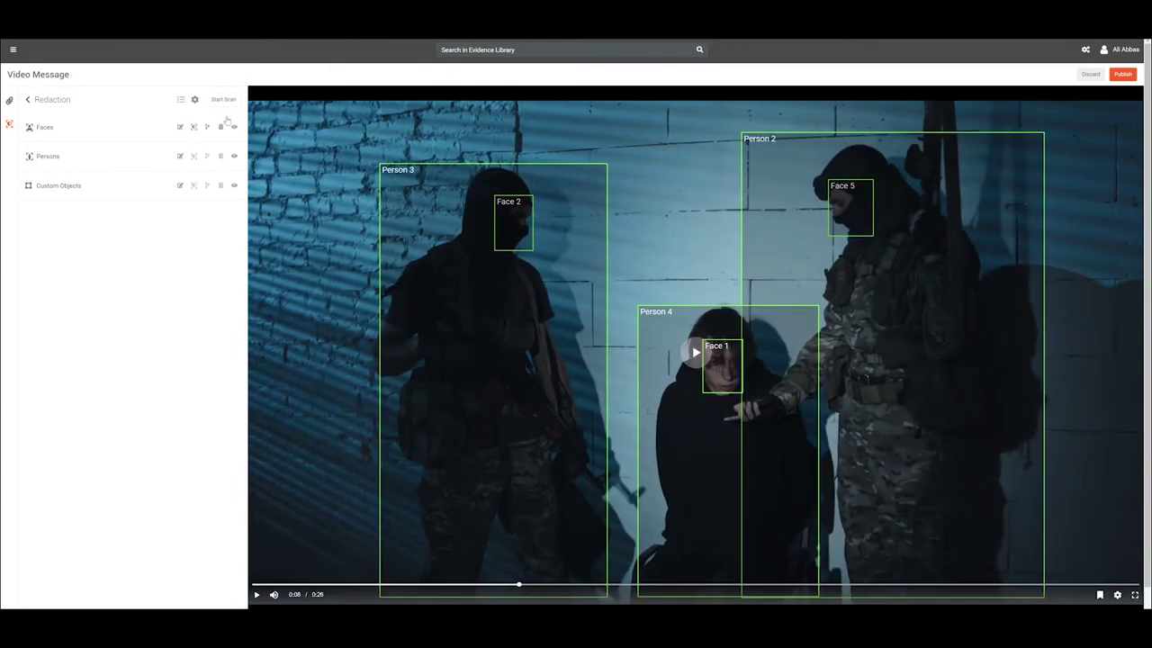
pyautogui.click(225, 100)
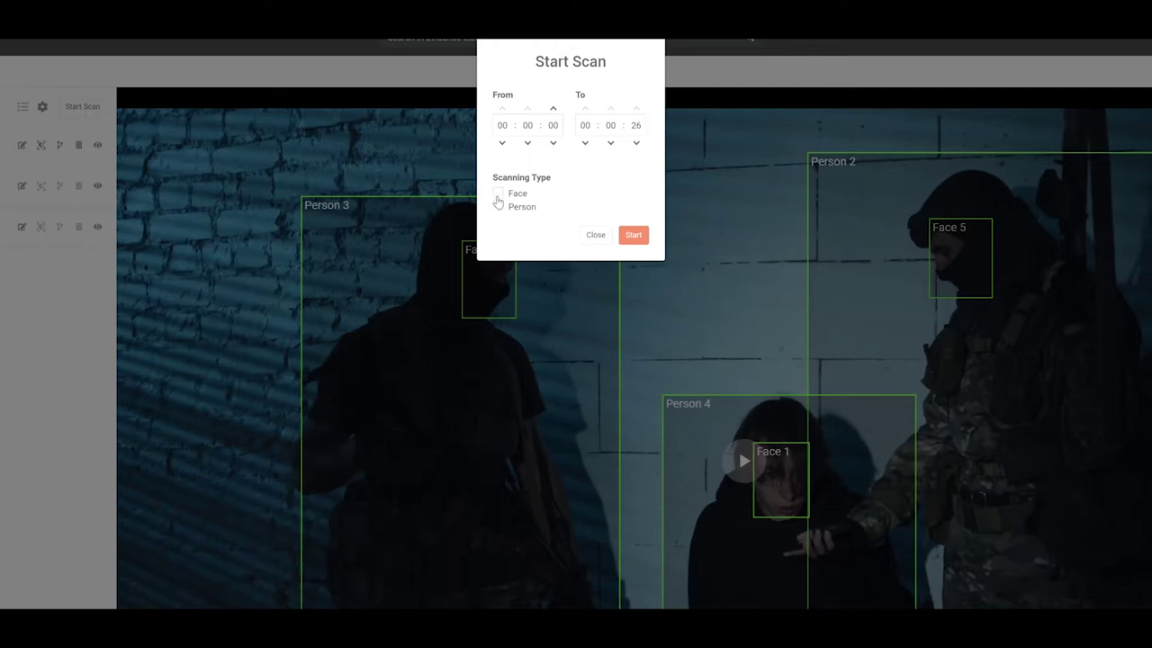
pyautogui.click(498, 193)
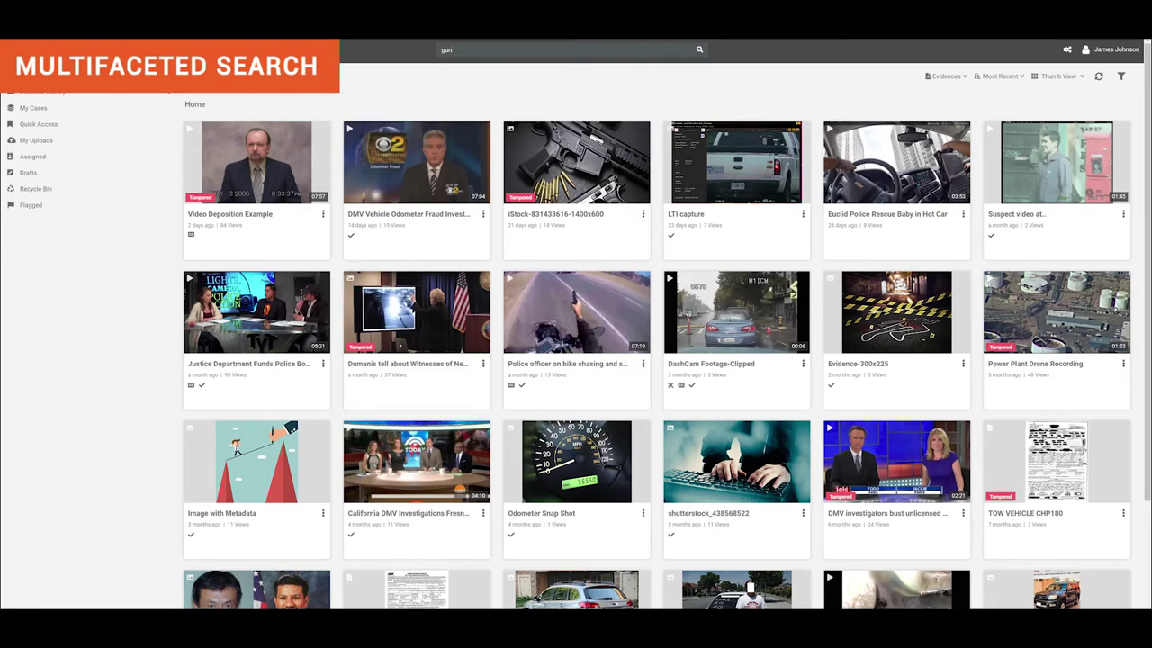
# Step: Run the 'gun' search across the evidence library
pyautogui.click(700, 51)
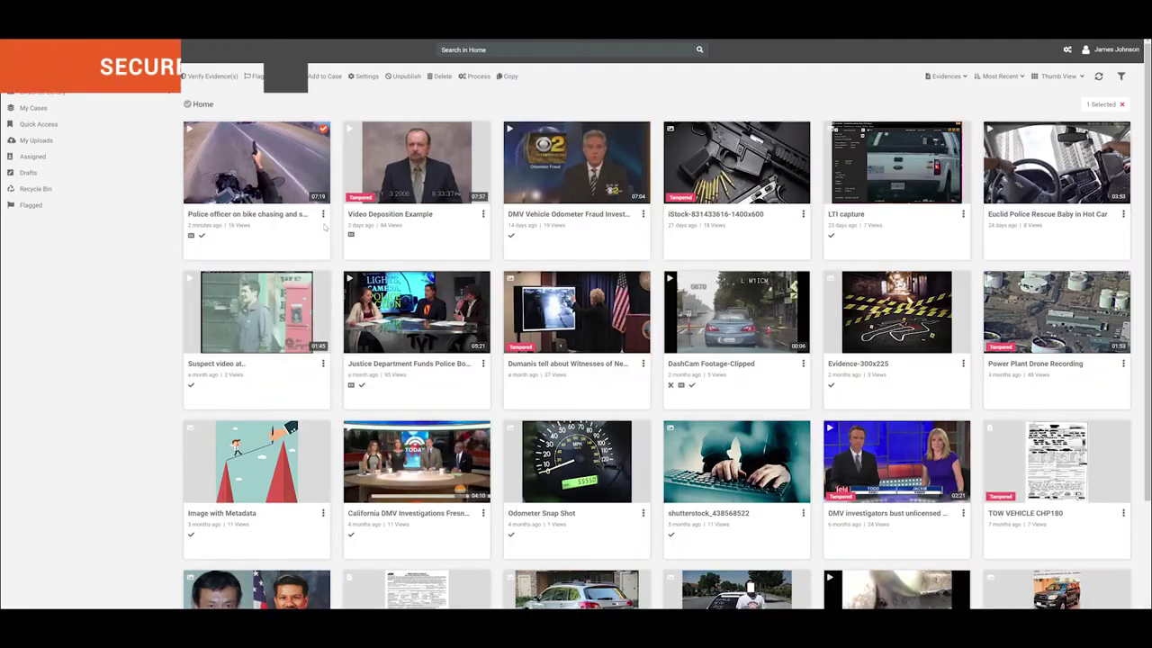
# Step: Open the bike-chase video's settings and review its Access and Sharing tabs
pyautogui.click(323, 214)
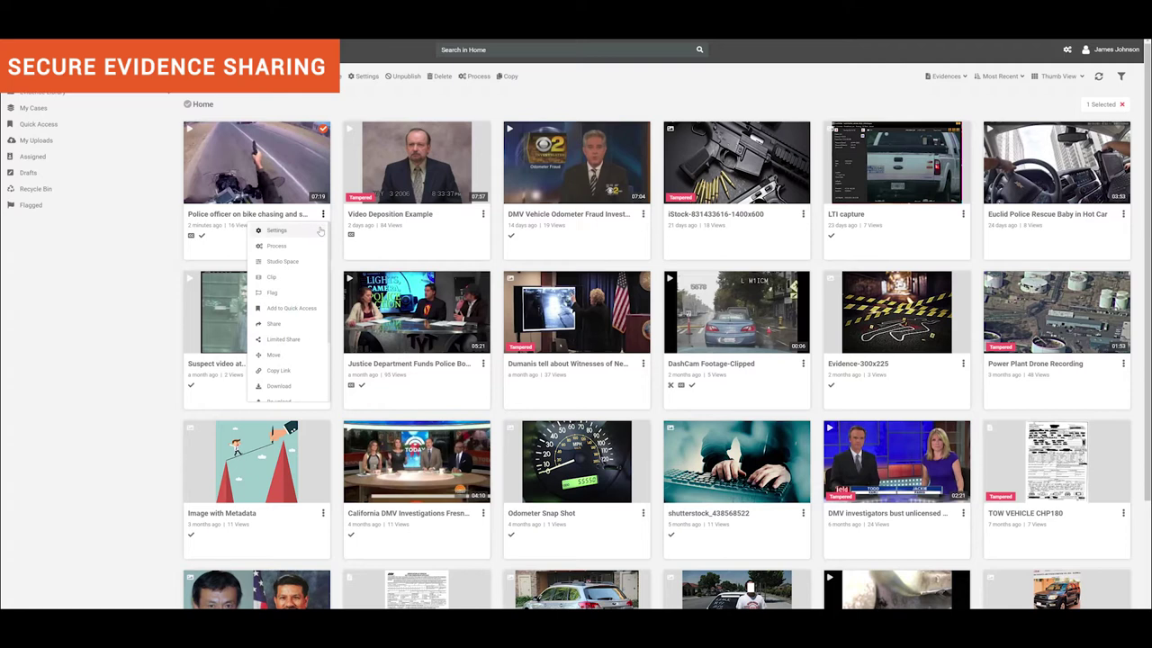
pyautogui.click(320, 231)
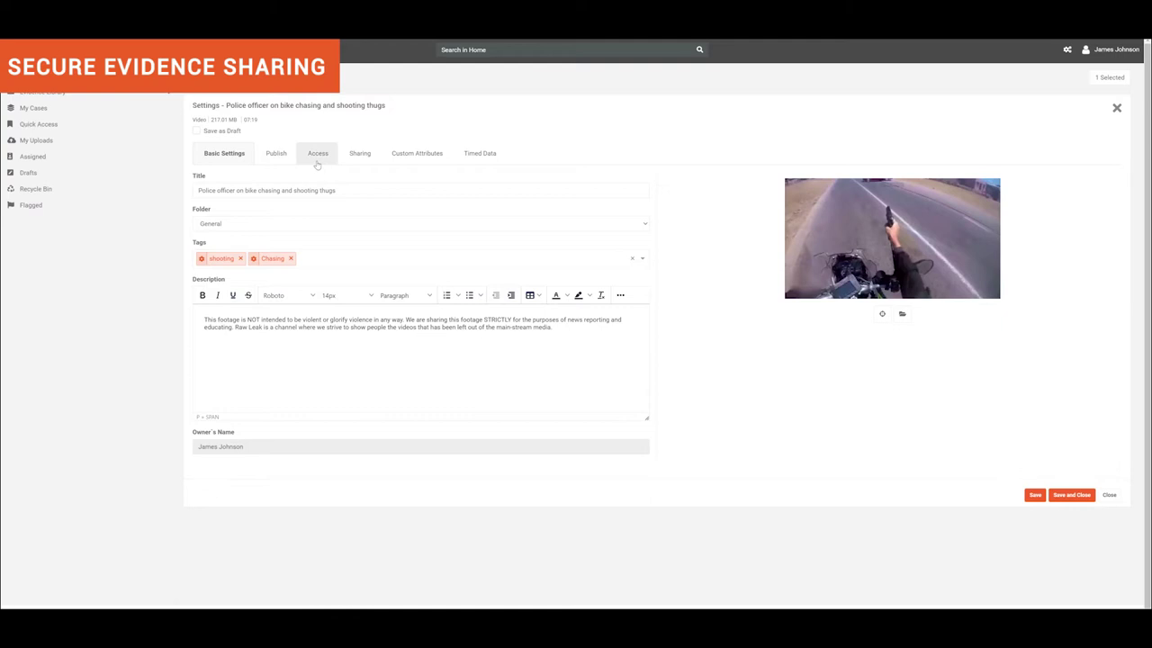
pyautogui.click(316, 155)
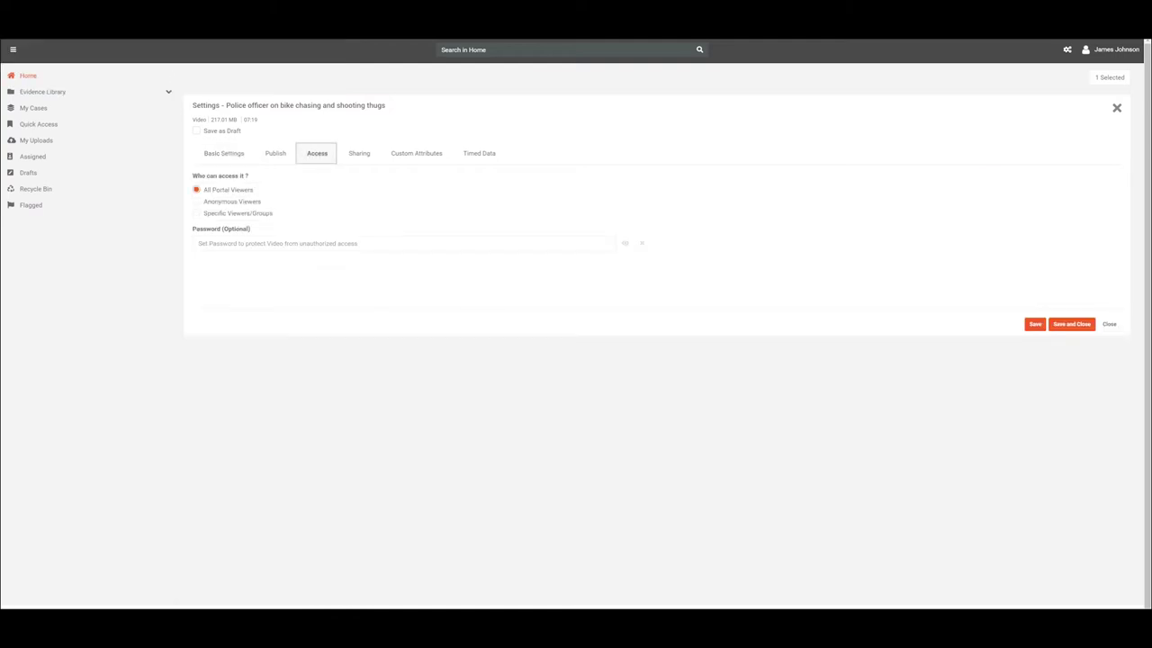
pyautogui.click(358, 155)
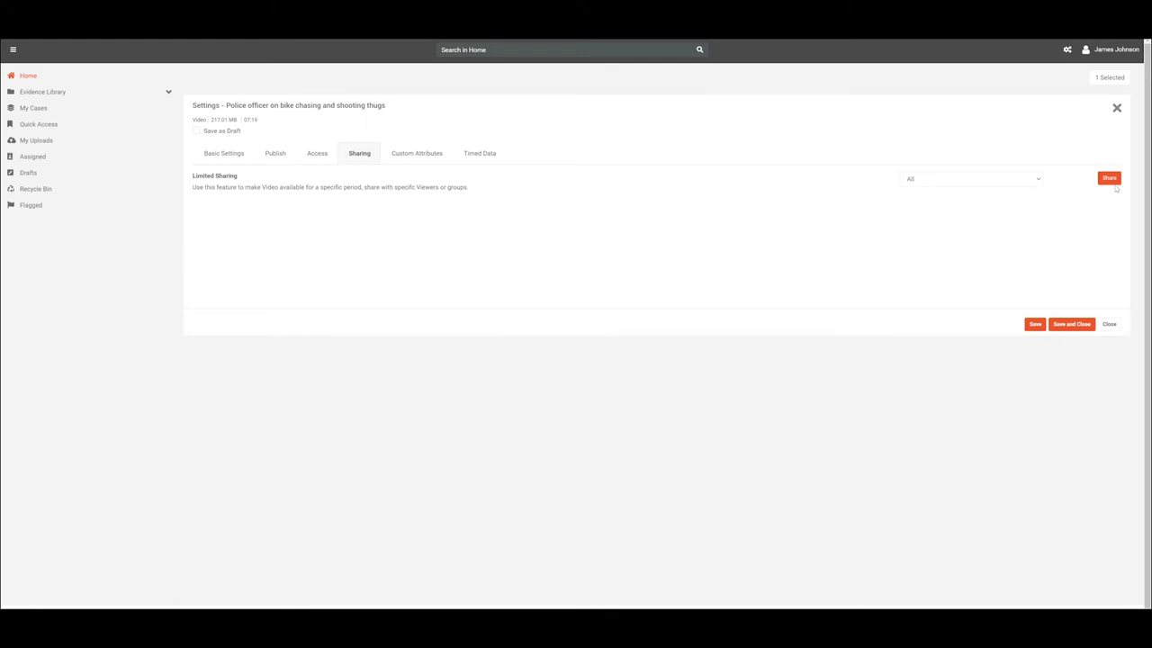
# Step: Create a limited share of the bike-chase video for anyone with a link
pyautogui.click(1111, 179)
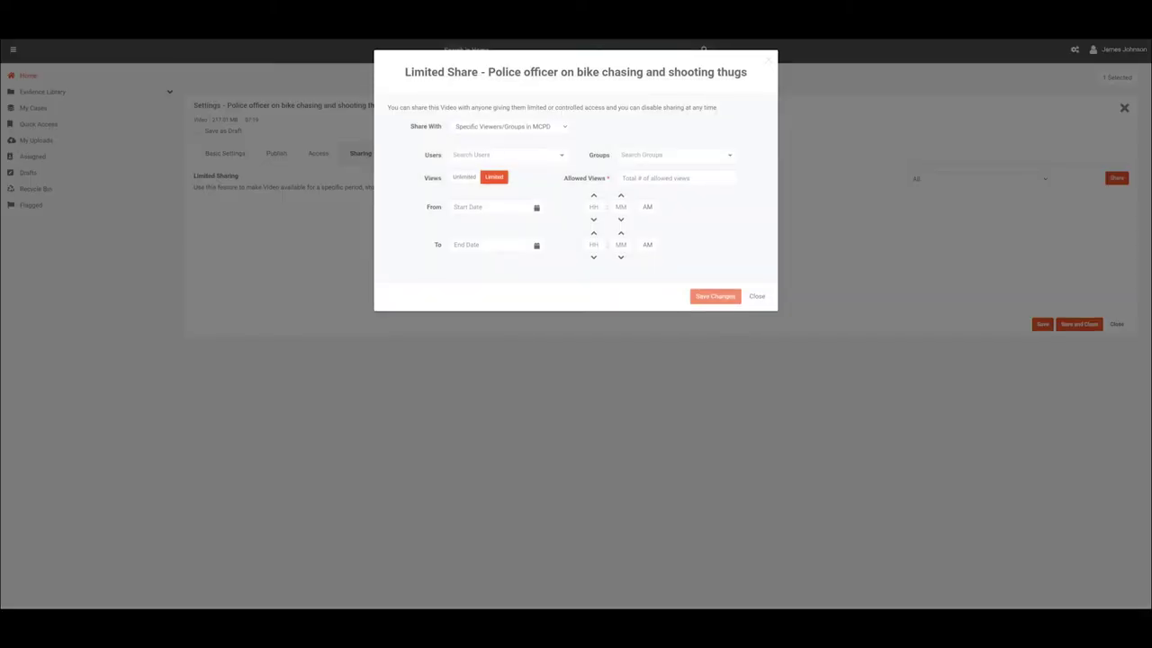
pyautogui.click(565, 128)
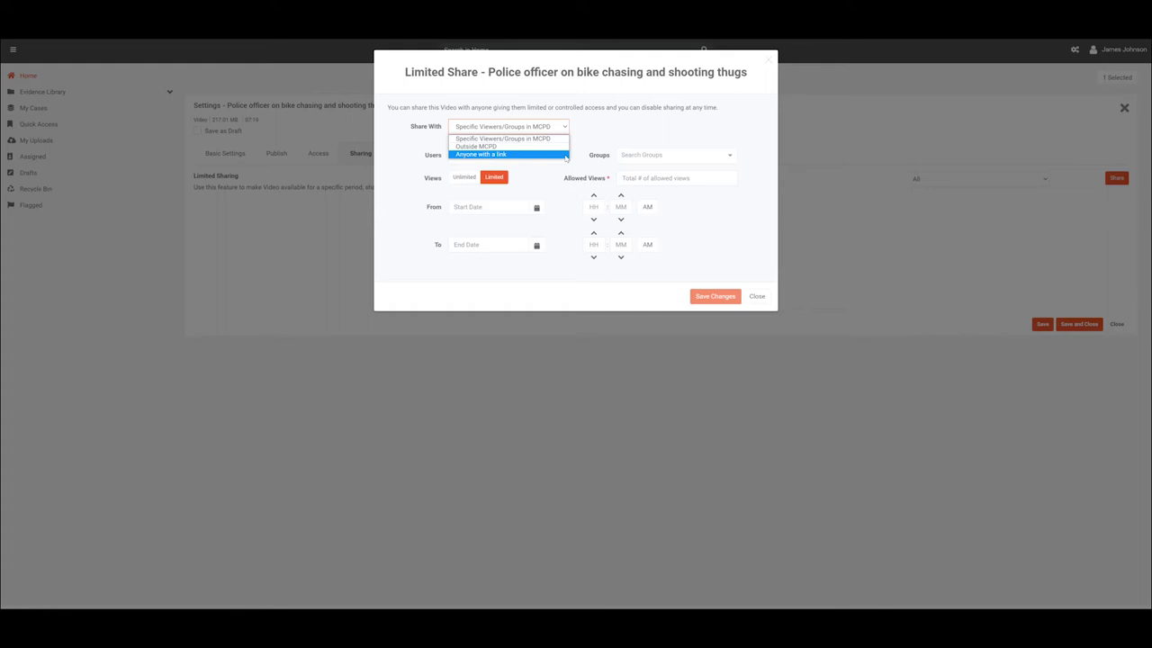
pyautogui.click(565, 155)
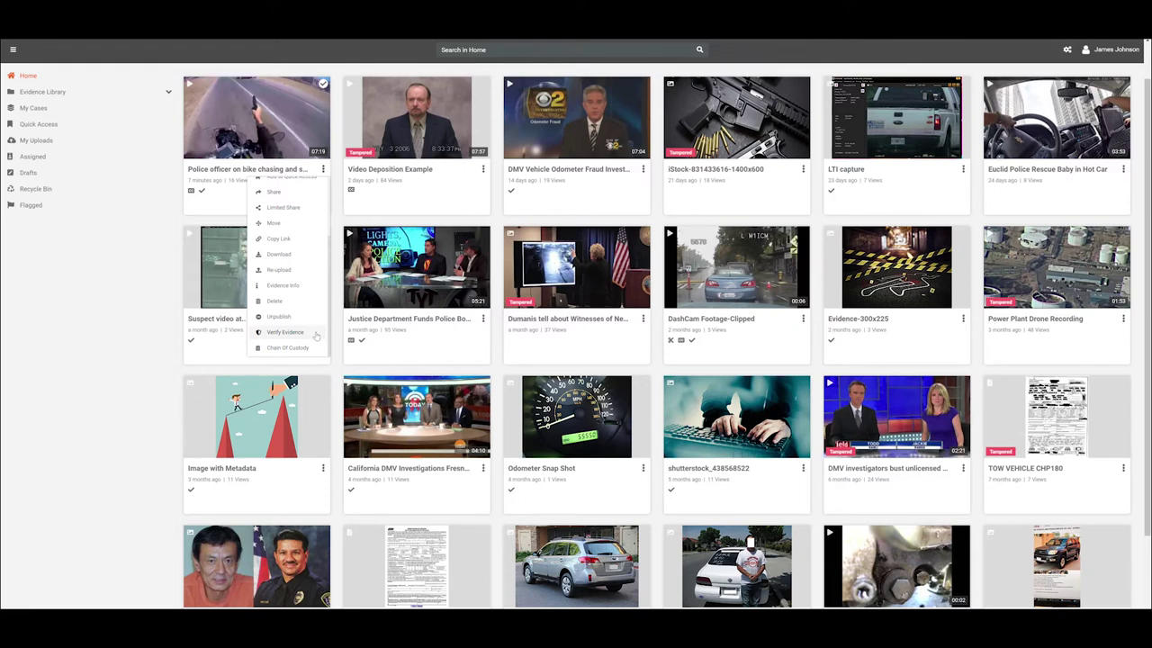
# Step: Run Verify Evidence to check the bike-chase video for tampering
pyautogui.click(285, 332)
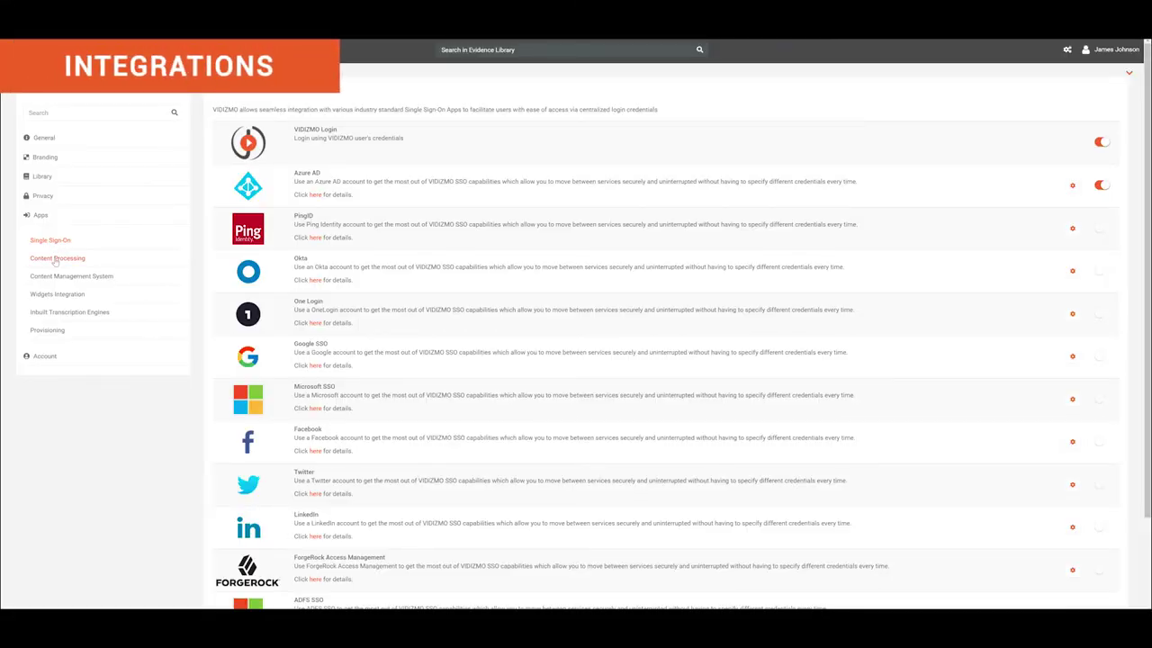
# Step: Browse the Content Processing, CMS, Widgets and Inbuilt Transcription Engines integration pages
pyautogui.click(55, 261)
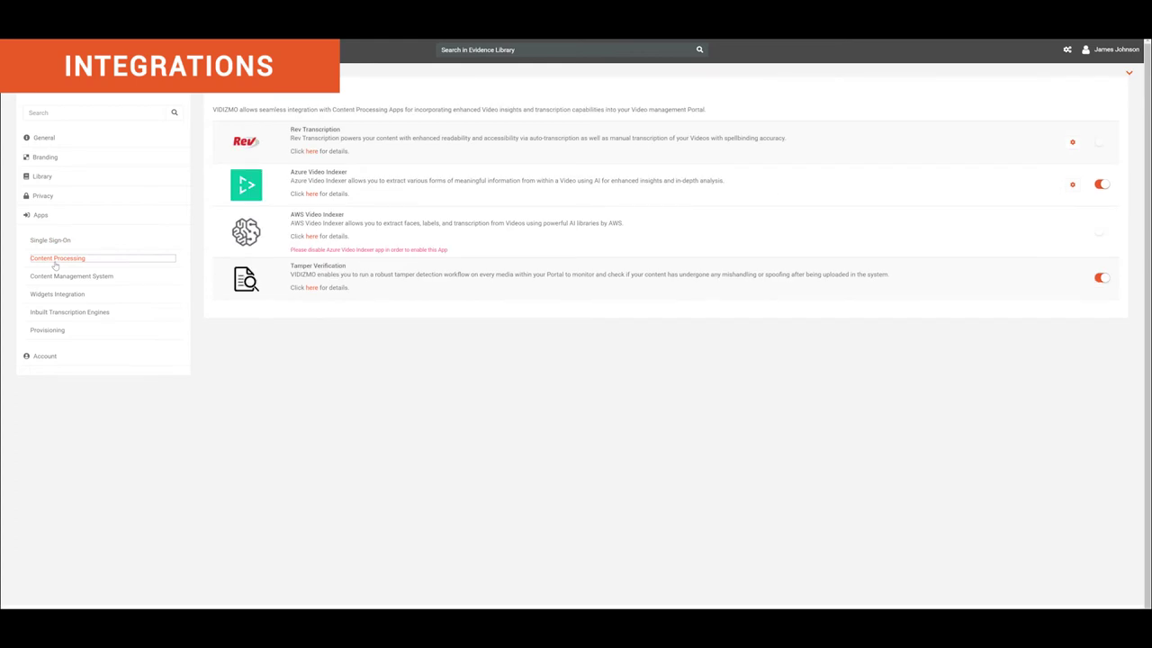
pyautogui.click(54, 278)
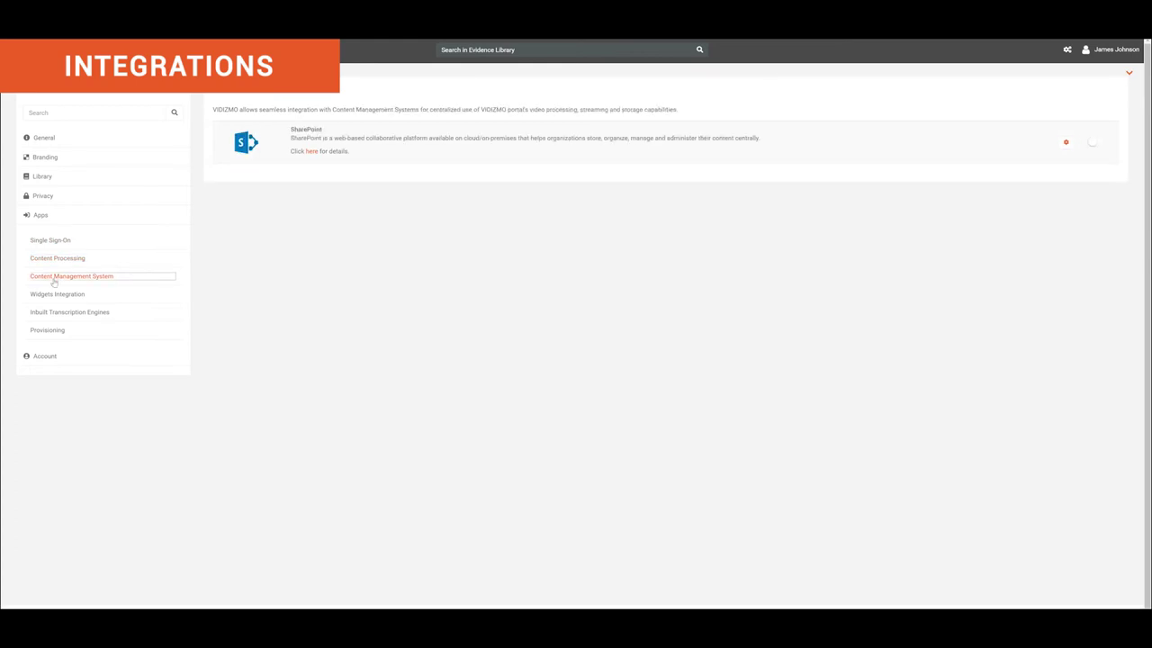
pyautogui.click(53, 297)
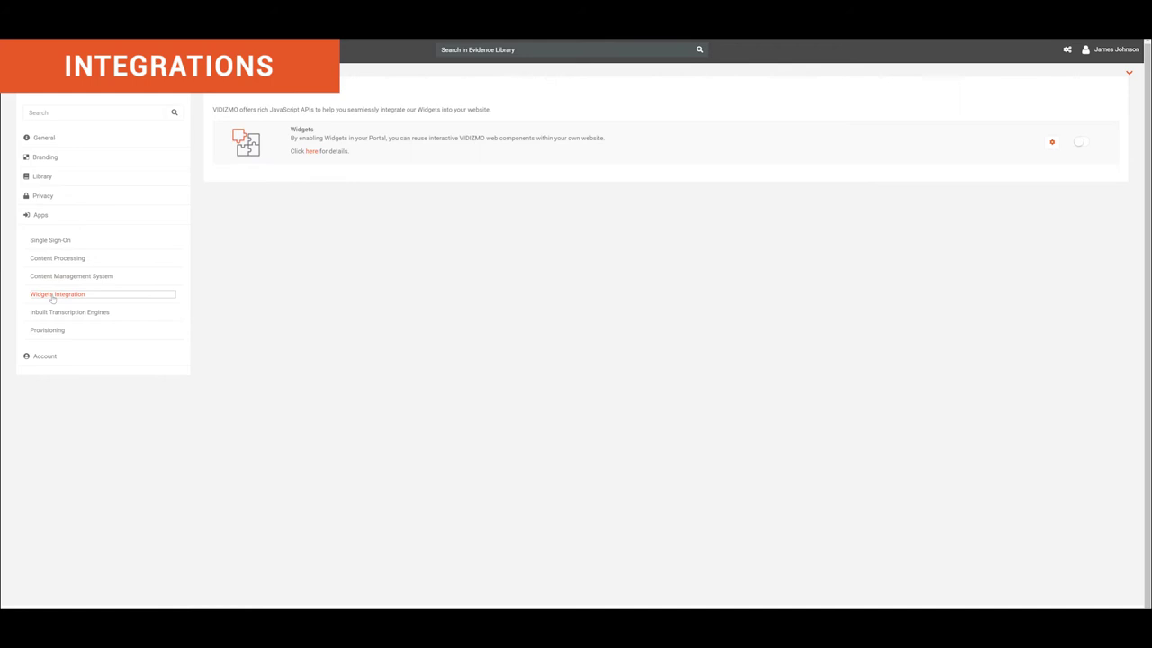
pyautogui.click(50, 312)
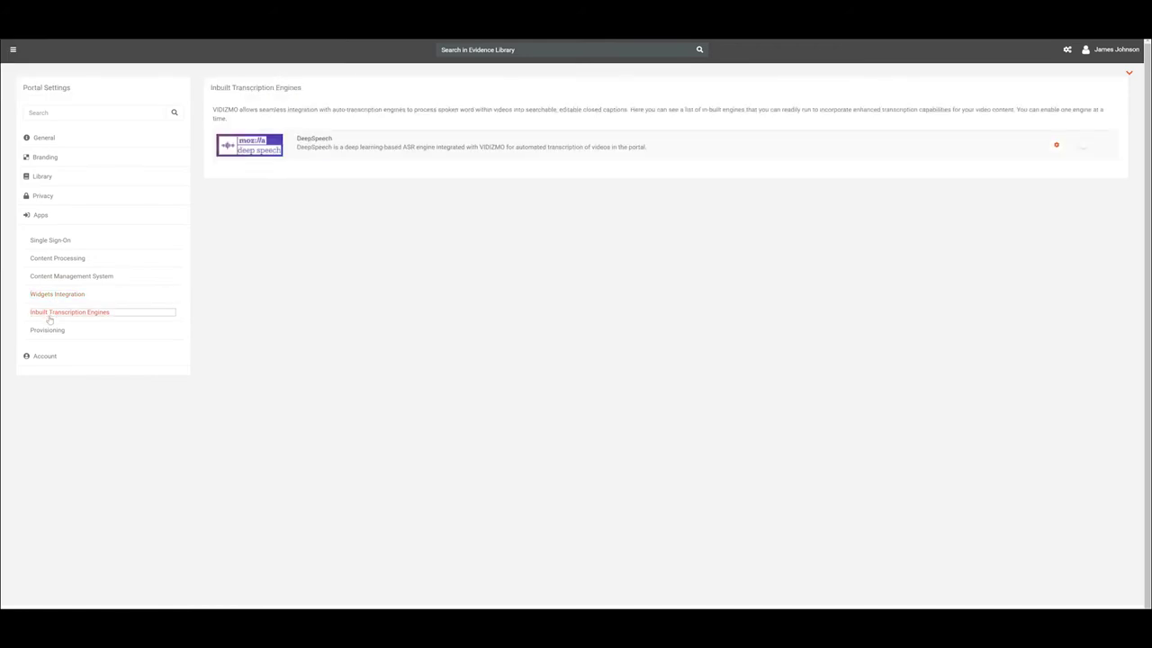